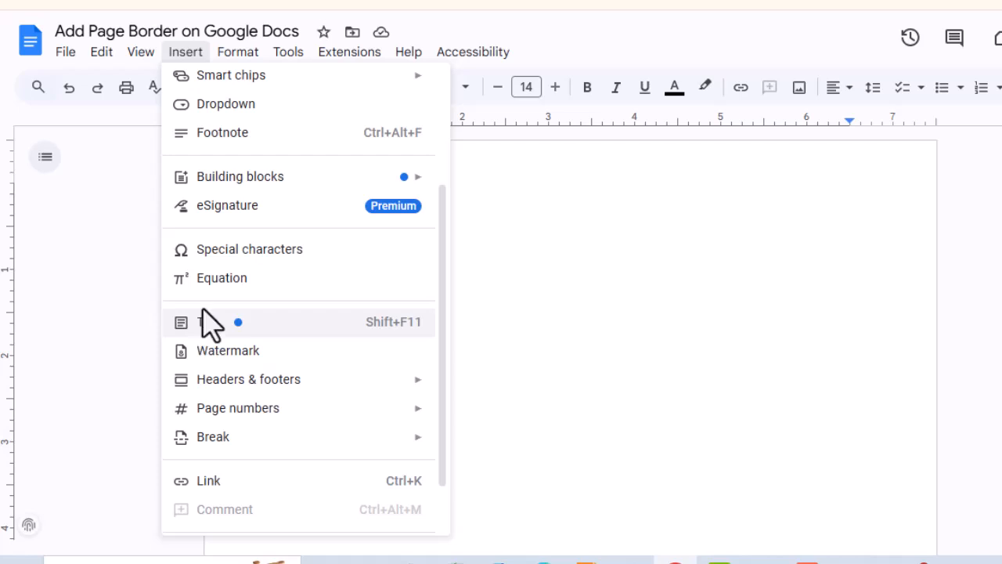
- Insert a 1x1 table and lengthen its cell until it fills exactly one page
scroll(200, 125, up, 3)
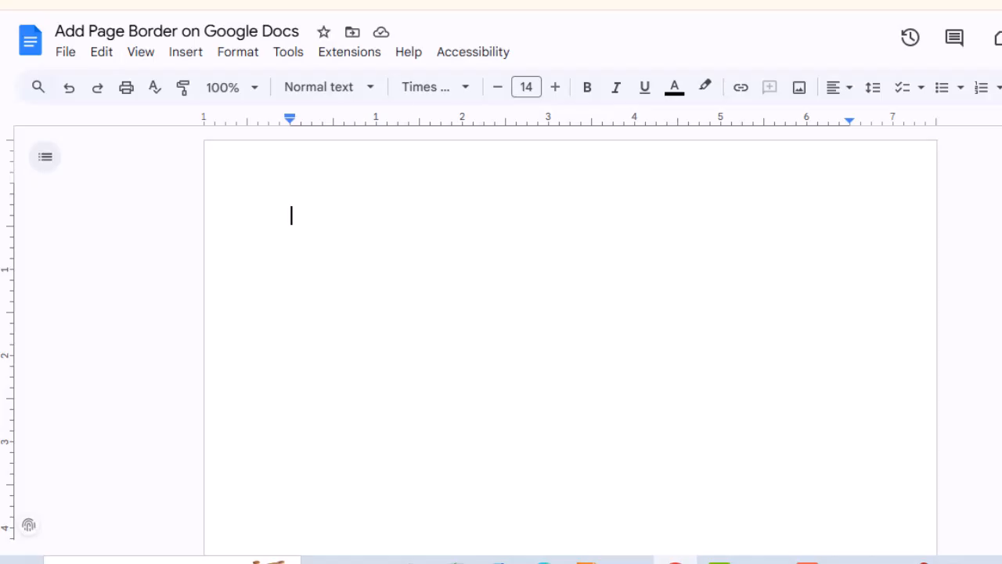
click(187, 53)
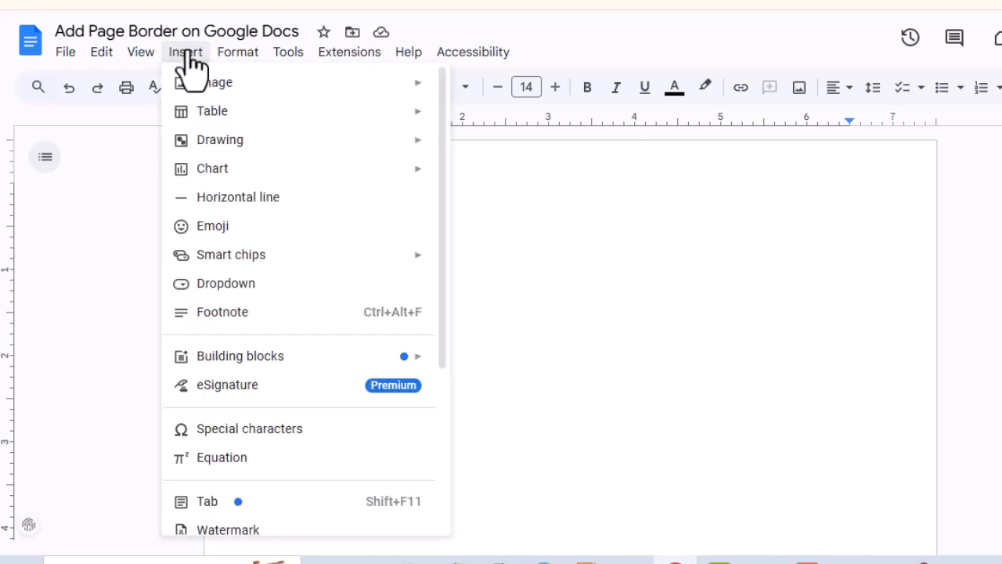
mouse_move(197, 117)
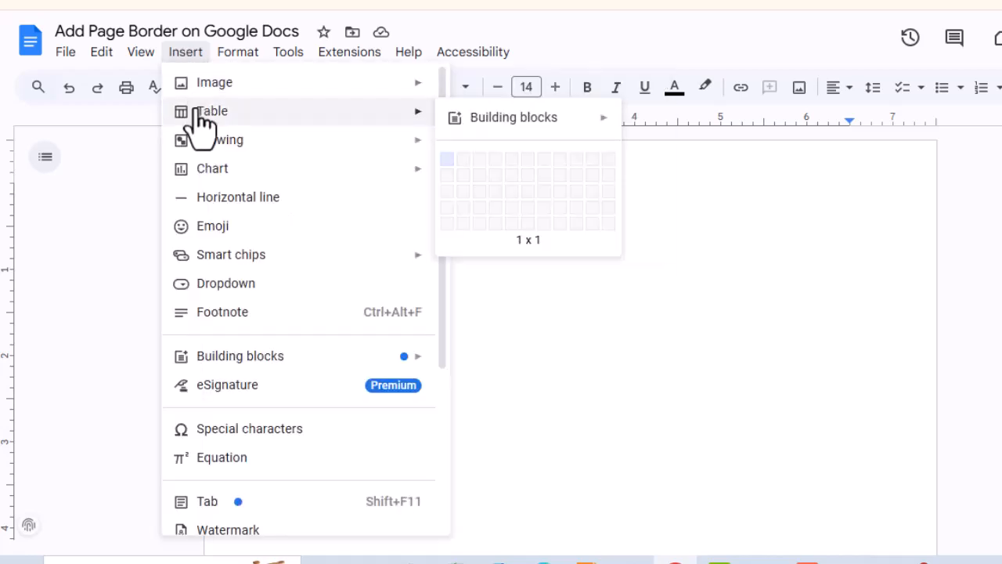
click(448, 160)
key(Return)
key(Return)
key(Return)
key(Return)
key(Return)
key(Return)
key(Return)
key(Return)
key(Return)
key(Return)
key(Return)
key(Return)
key(Return)
key(Return)
key(Return)
key(Return)
key(Return)
key(Return)
key(Return)
key(Return)
key(Return)
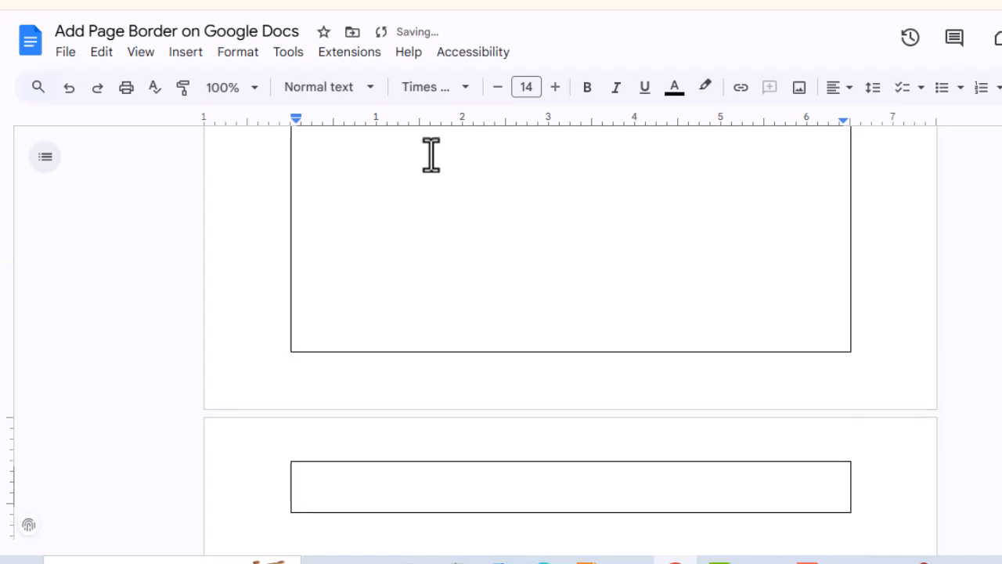
key(BackSpace)
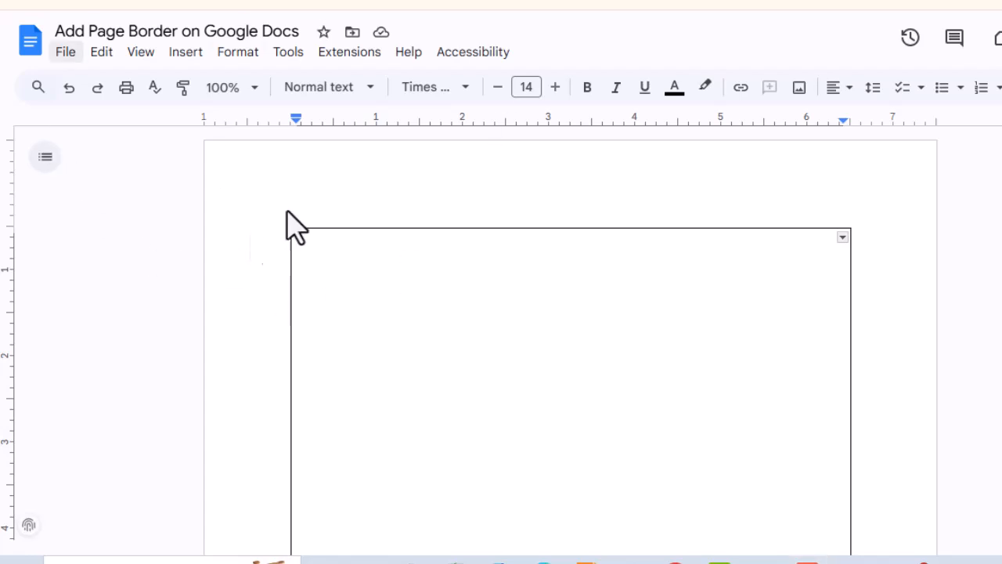
- Set the table border colour to dark green in Table options
click(235, 62)
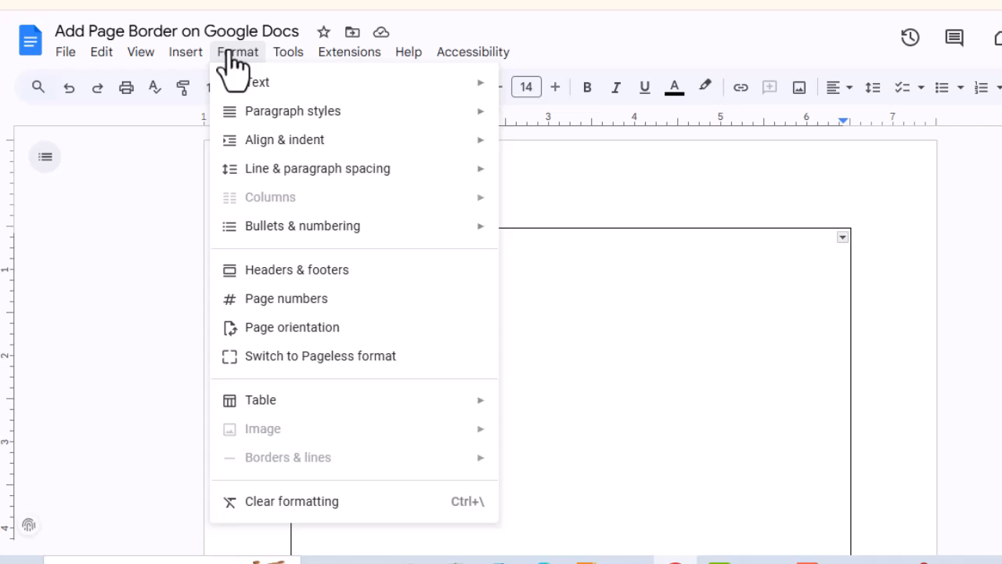
mouse_move(483, 408)
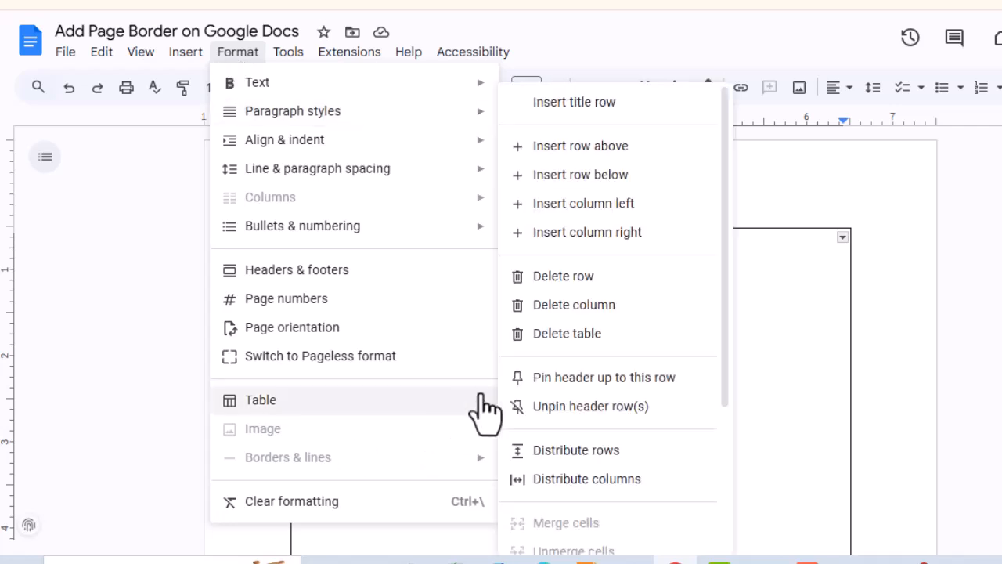
scroll(574, 479, down, 3)
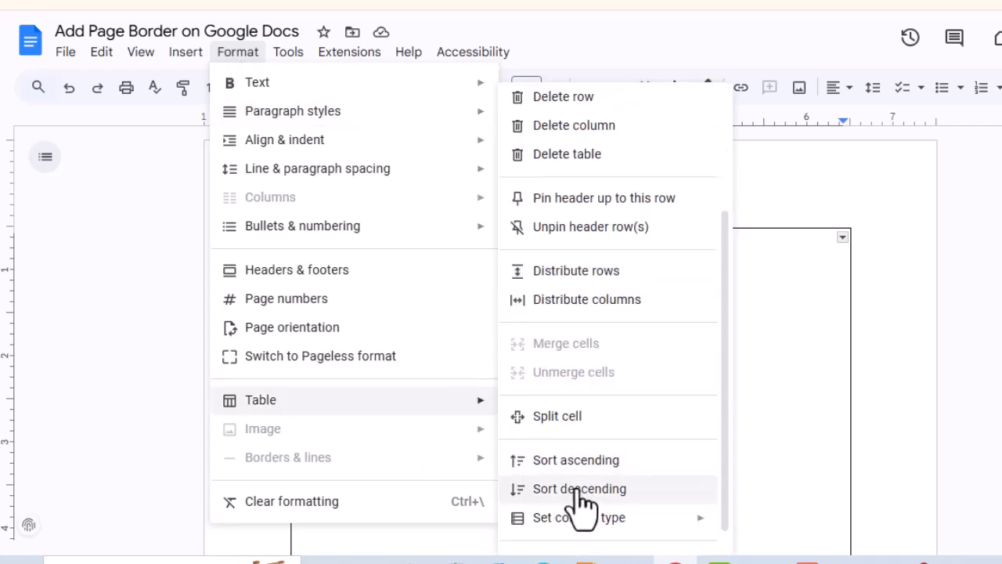
scroll(579, 500, down, 1)
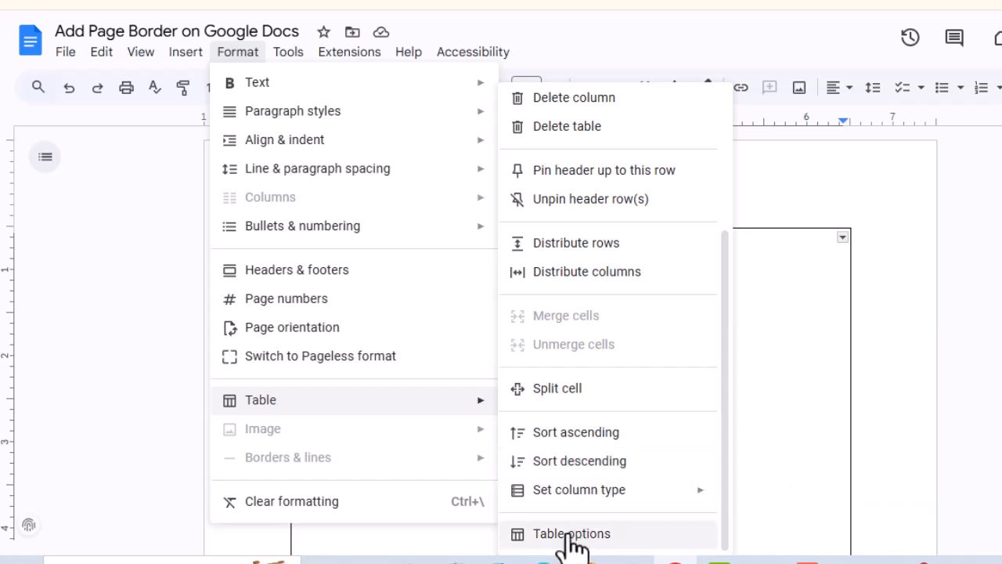
click(572, 534)
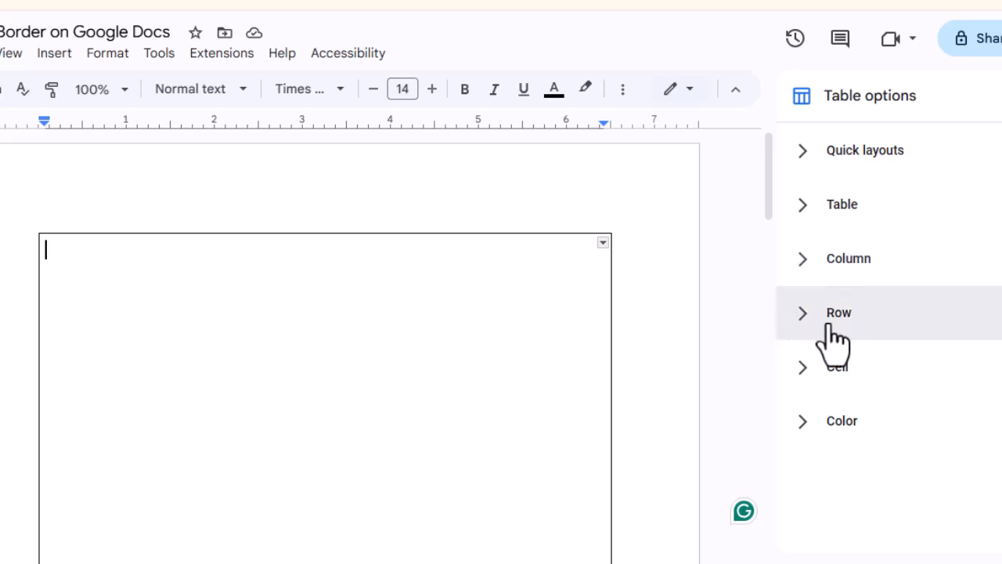
click(804, 421)
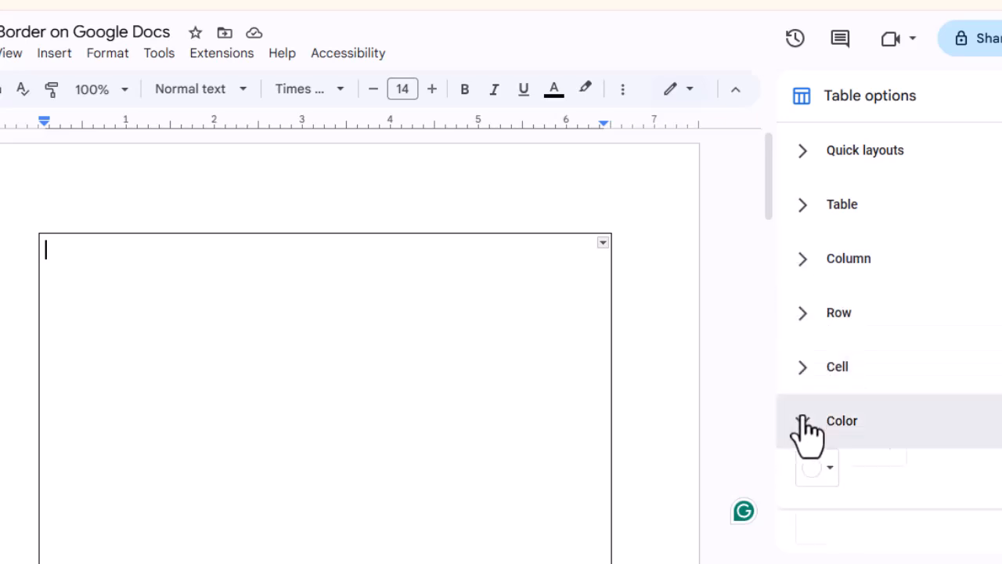
scroll(984, 440, down, 1)
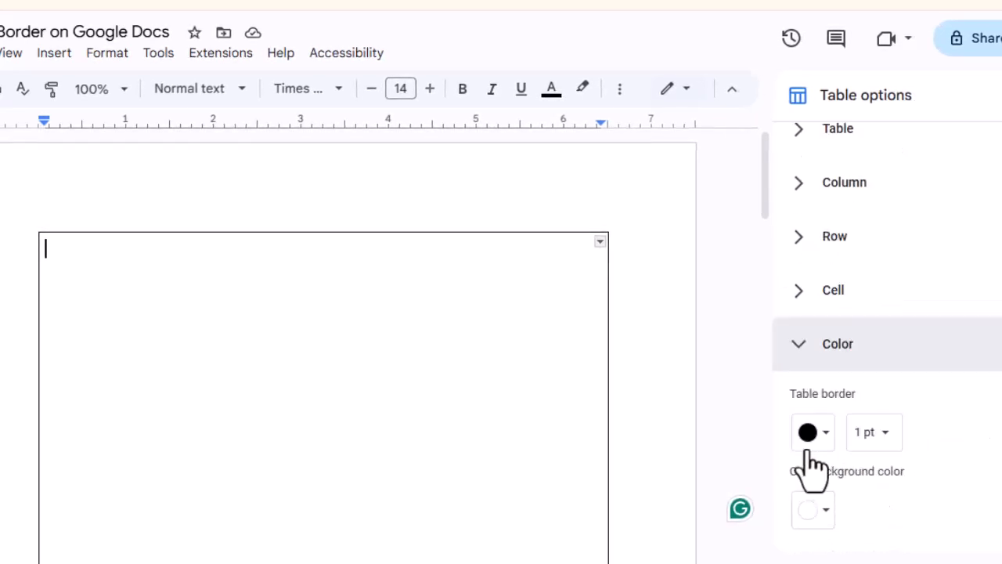
click(829, 445)
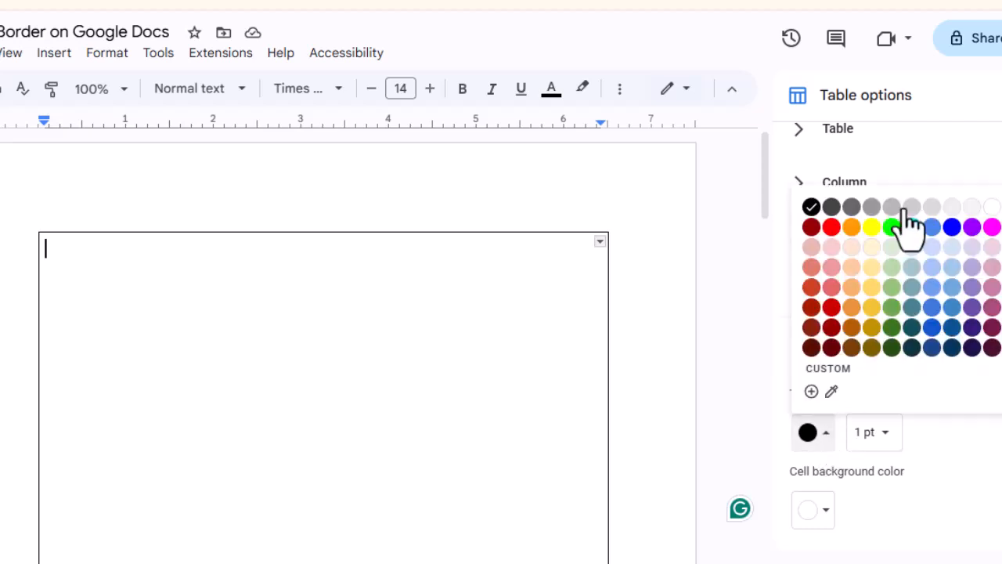
click(892, 328)
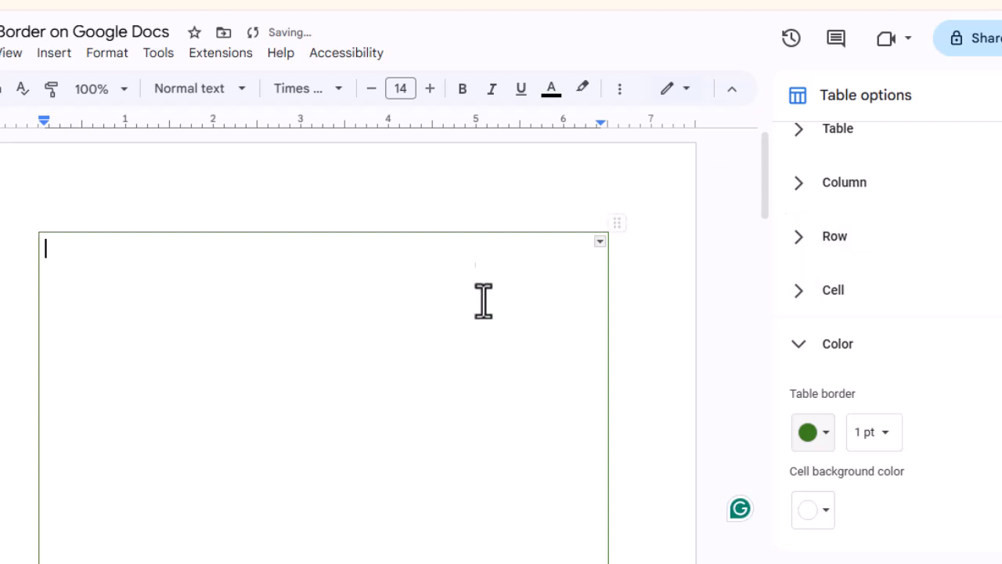
- Set the table border width to 1.5 pt
click(887, 439)
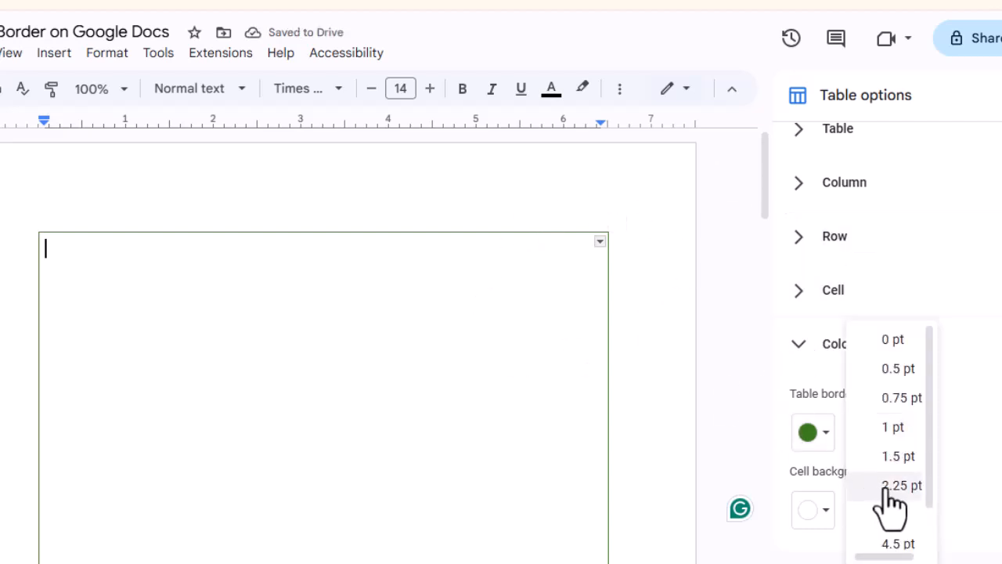
click(892, 487)
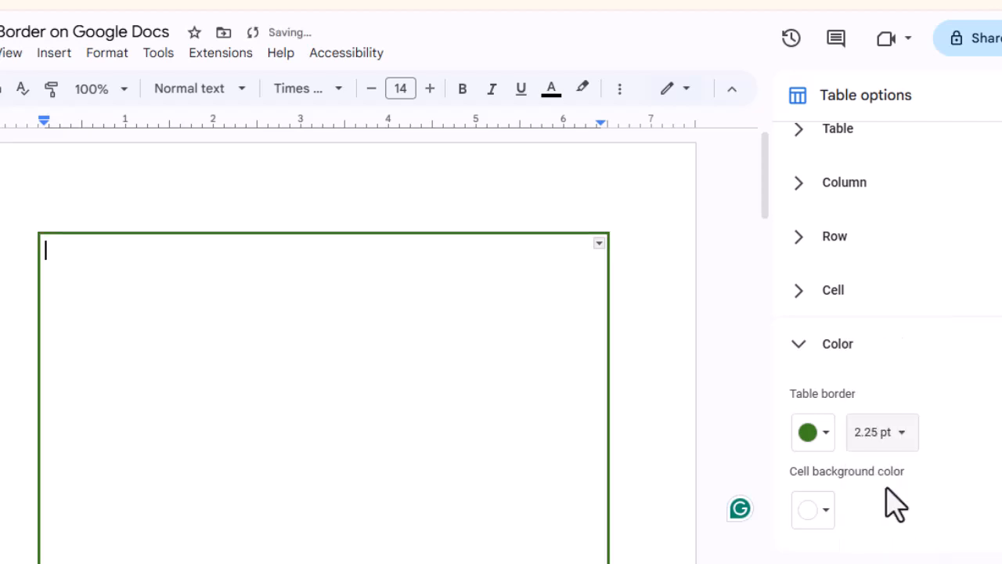
click(900, 442)
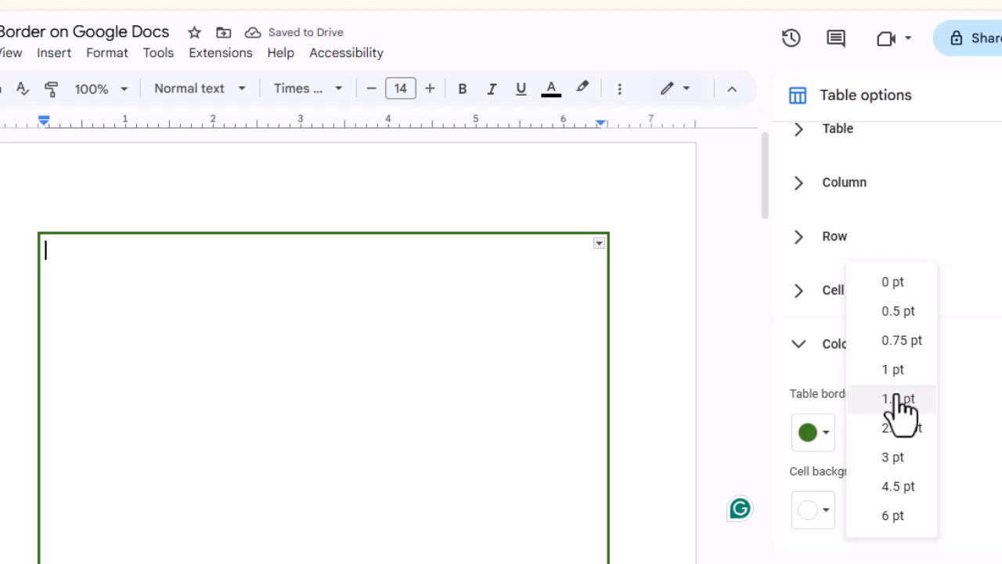
click(898, 399)
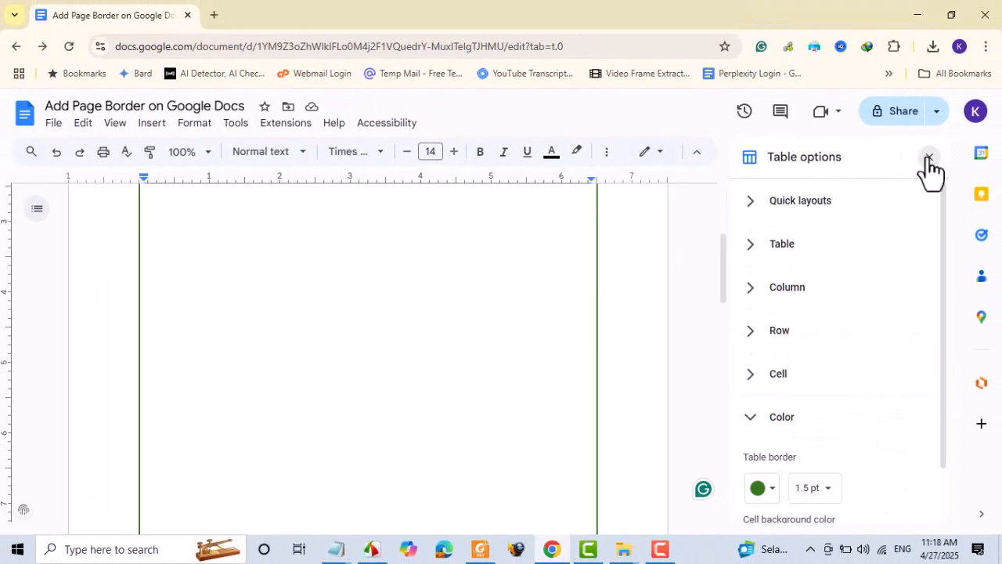
- Close Table options and nudge the green-bordered table into position on the page
click(930, 162)
scroll(270, 316, up, 1)
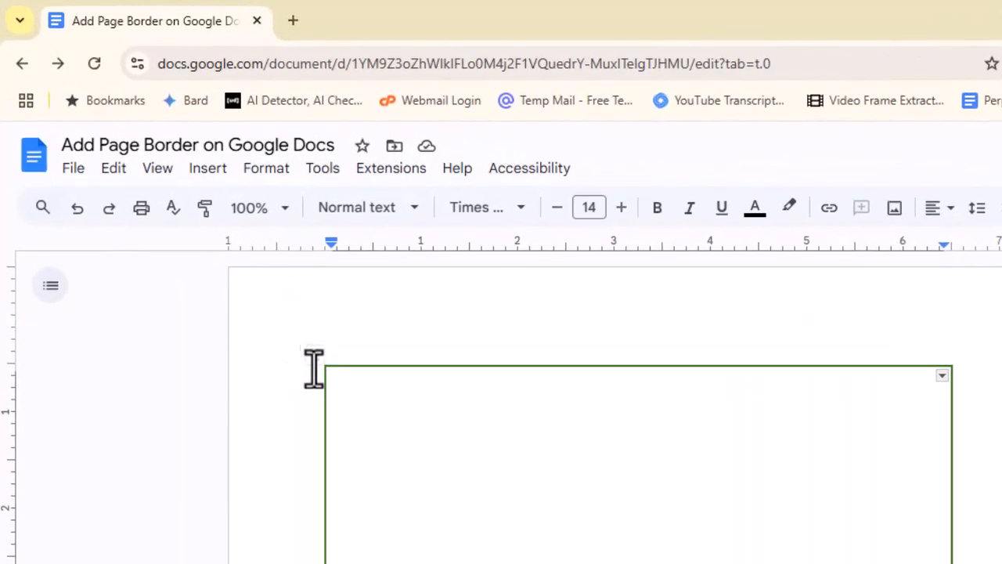
mouse_move(313, 357)
mouse_down()
mouse_move(279, 363)
mouse_move(285, 319)
mouse_move(323, 349)
mouse_up()
scroll(958, 470, down, 4)
scroll(958, 470, down, 4)
scroll(783, 423, up, 10)
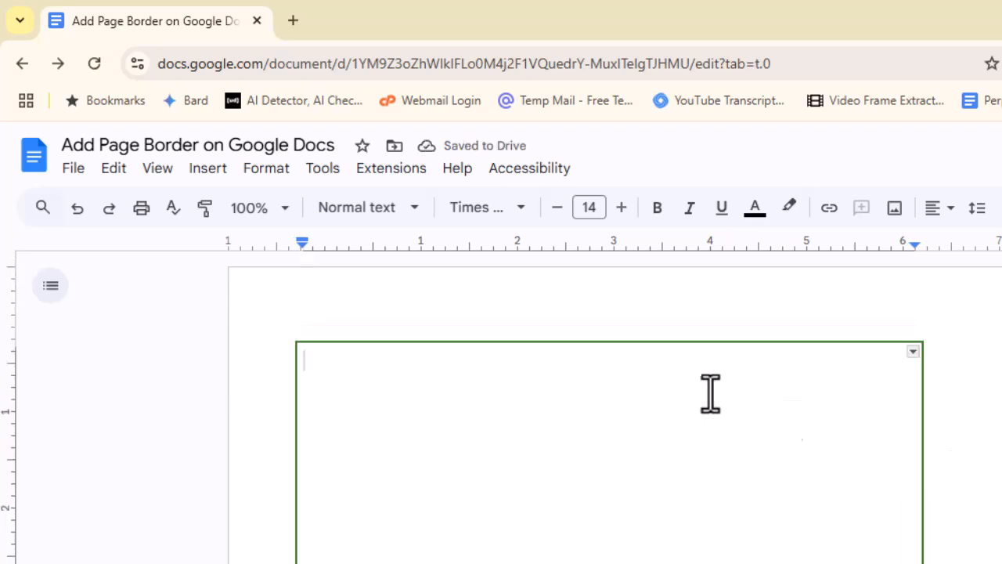
- Set page margins to 1 inch top and bottom, 1.25 inches left and right
click(73, 168)
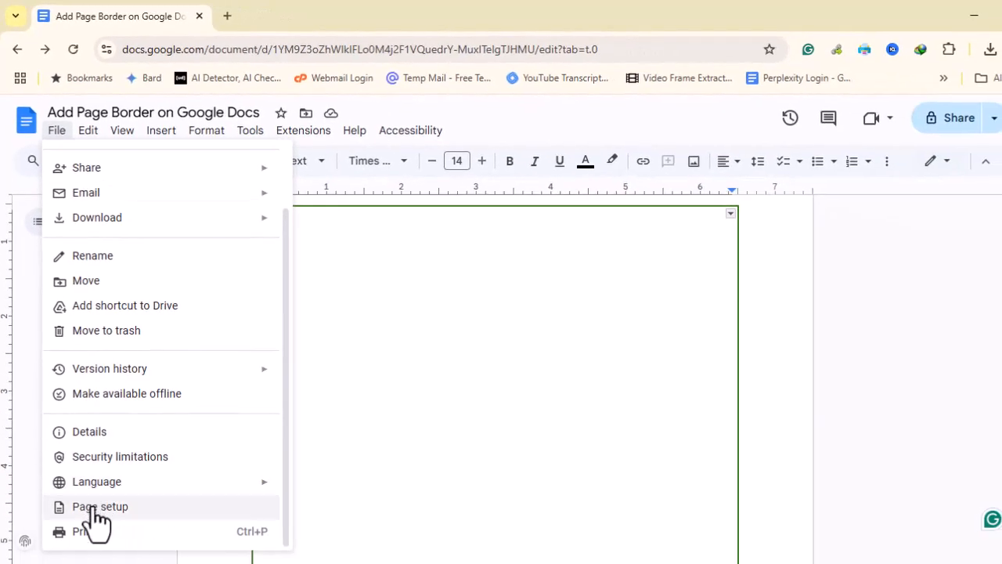
click(94, 509)
click(421, 470)
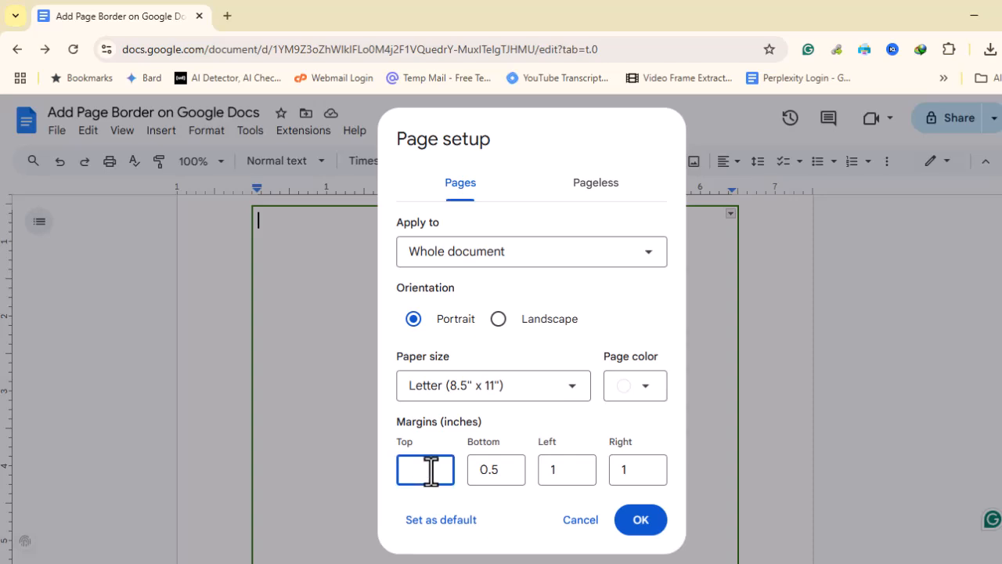
key(Tab)
text(1)
click(569, 470)
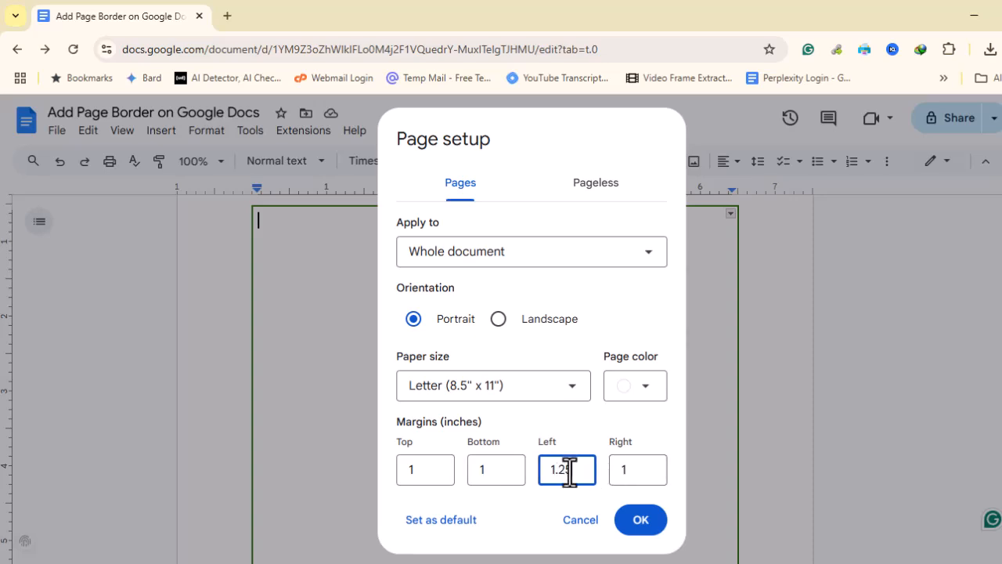
click(639, 470)
text(1.25)
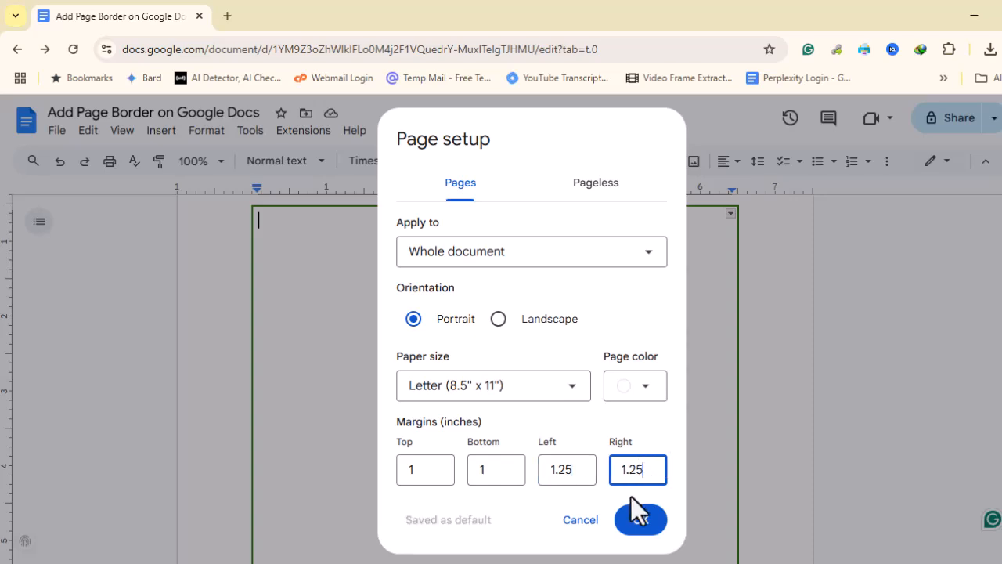
click(647, 529)
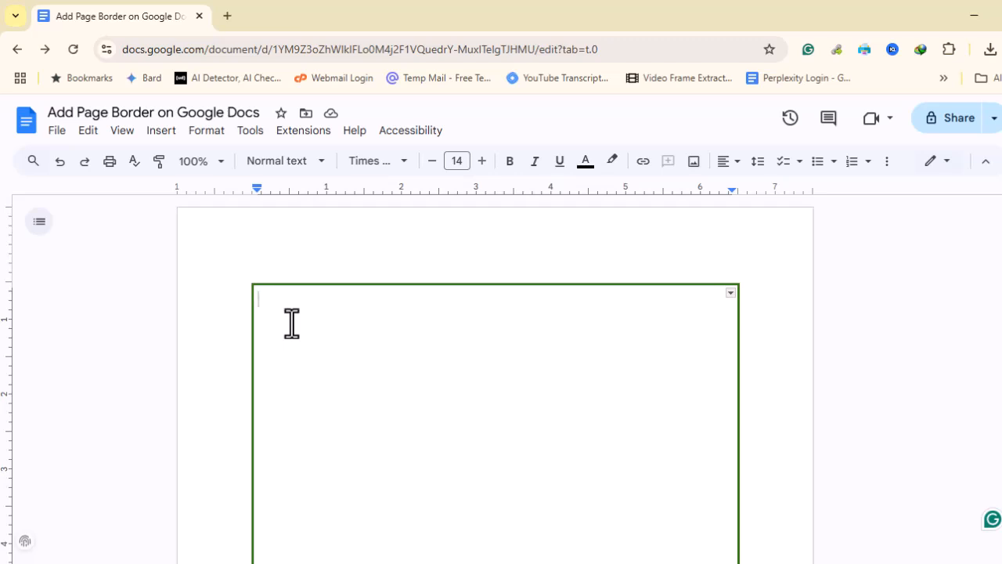
- Paste the explanatory paragraphs into the table and check the border continues onto the next page
key(ctrl+v)
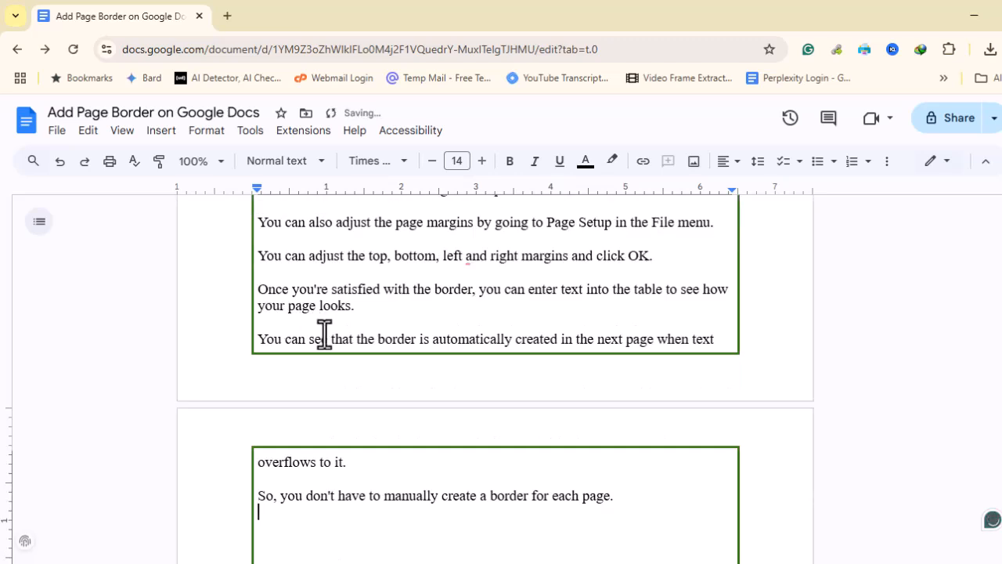
scroll(328, 345, down, 10)
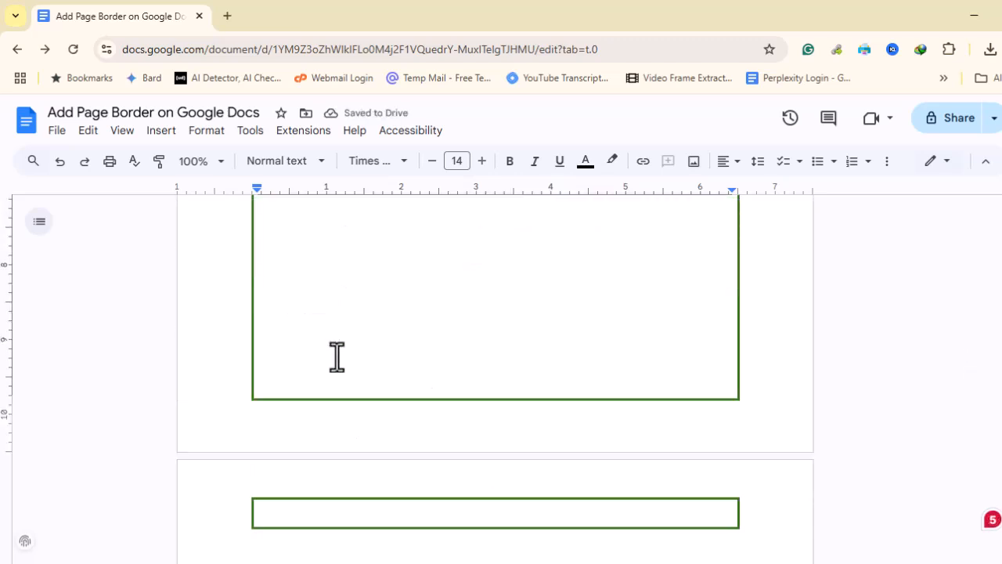
scroll(336, 357, down, 1)
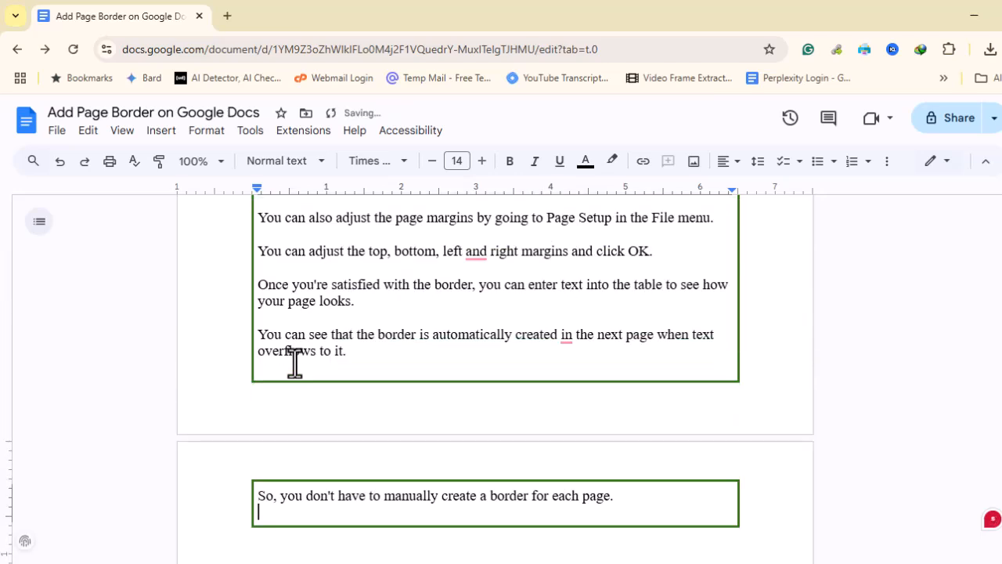
scroll(317, 365, up, 15)
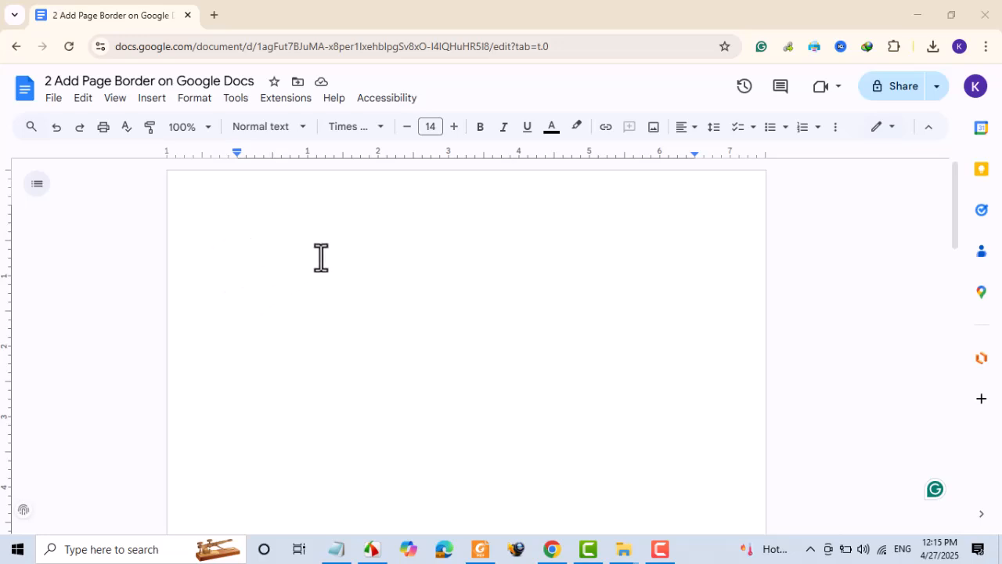
- Start a new blank drawing via Insert > Drawing > New
click(153, 99)
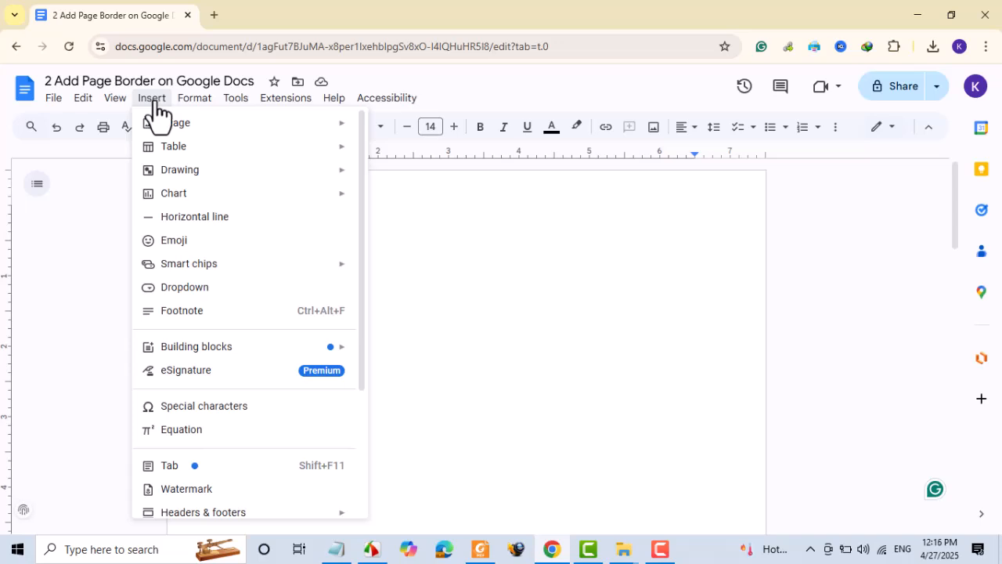
mouse_move(219, 179)
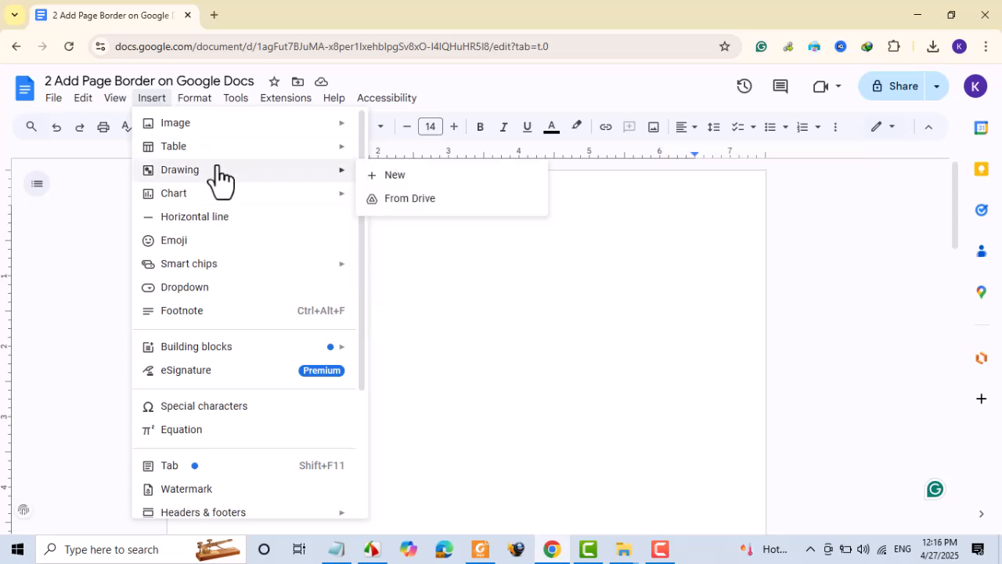
click(384, 176)
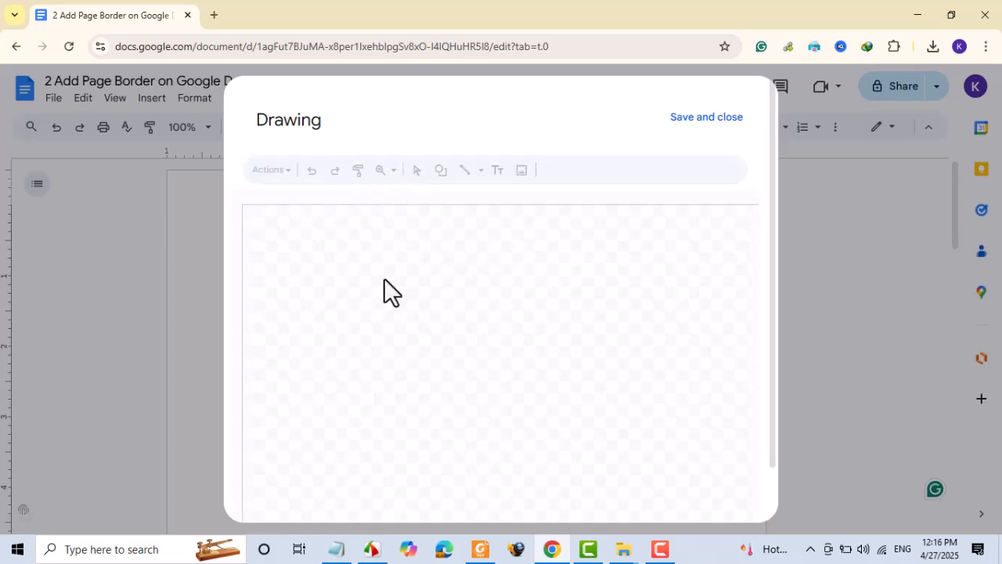
- Upload 2 Page Border 1.jpg from Downloads as an image in the drawing
click(521, 171)
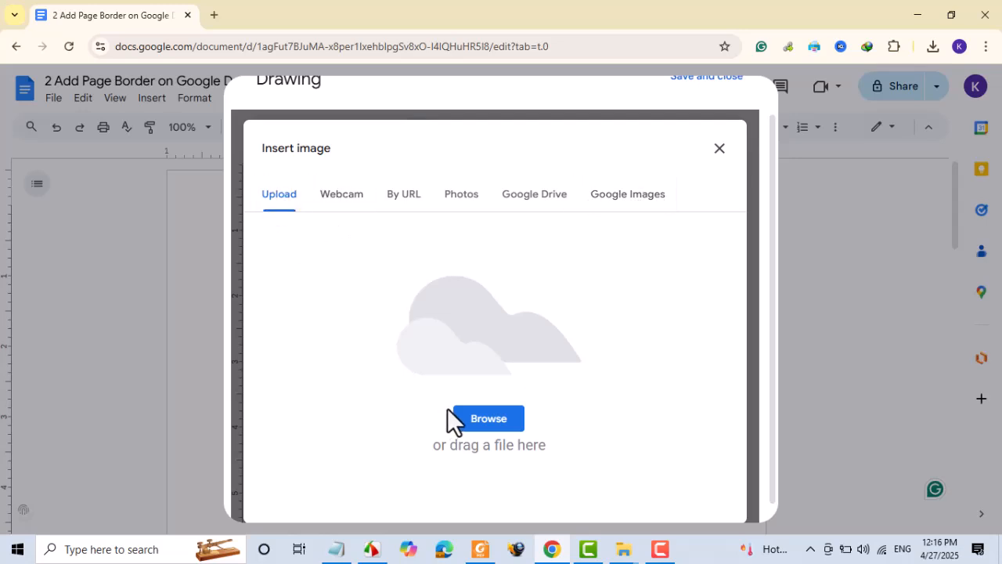
click(483, 420)
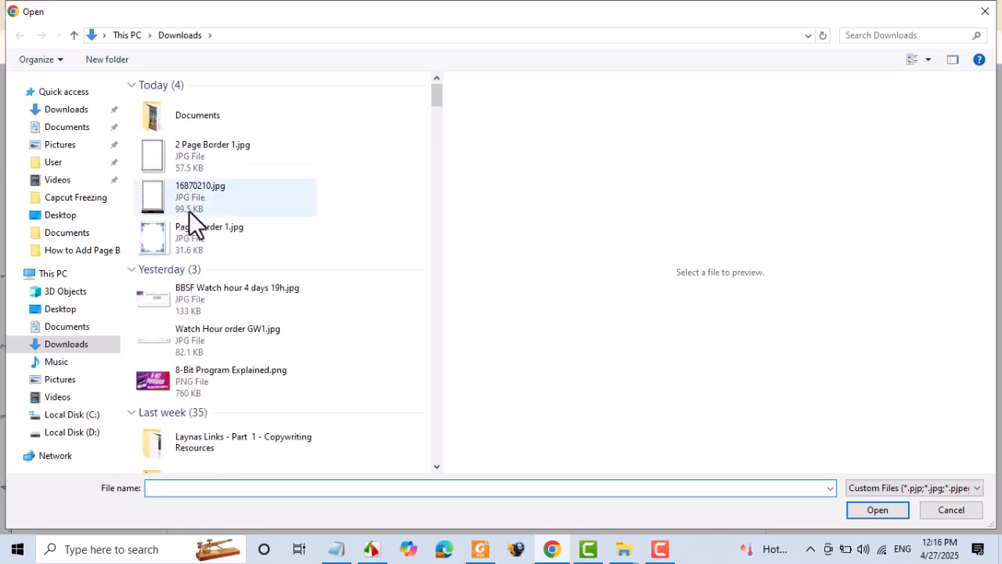
click(171, 154)
click(869, 507)
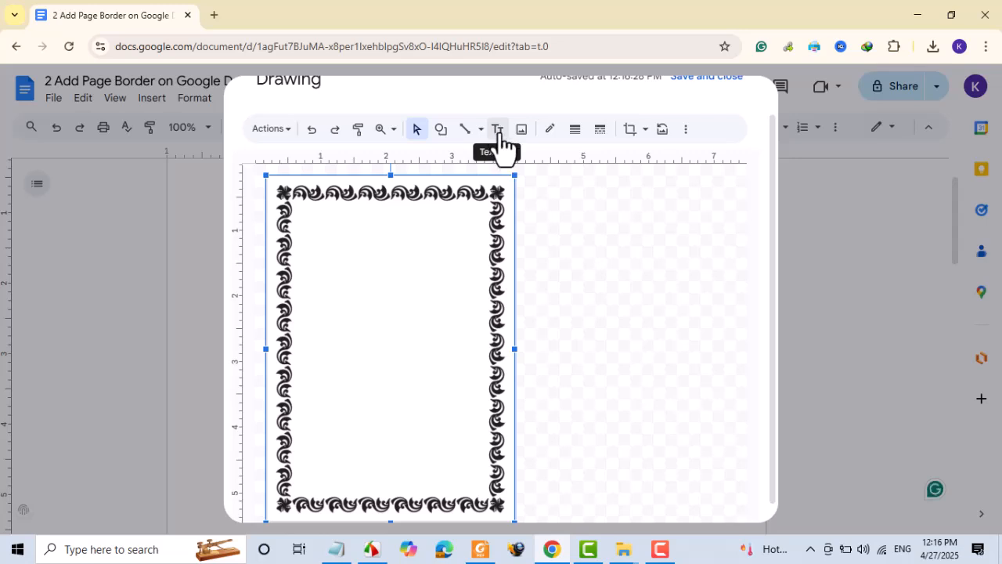
- Draw a text box inside the border, paste the three paragraphs, and delete the trailing blank line
click(498, 132)
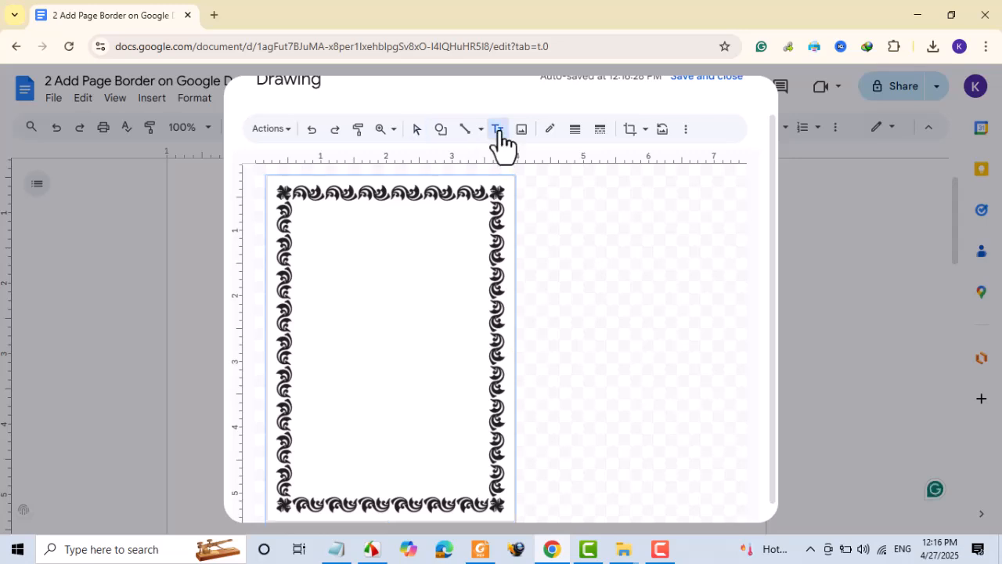
mouse_move(298, 206)
mouse_down()
mouse_move(300, 261)
mouse_move(357, 470)
mouse_move(483, 492)
mouse_up()
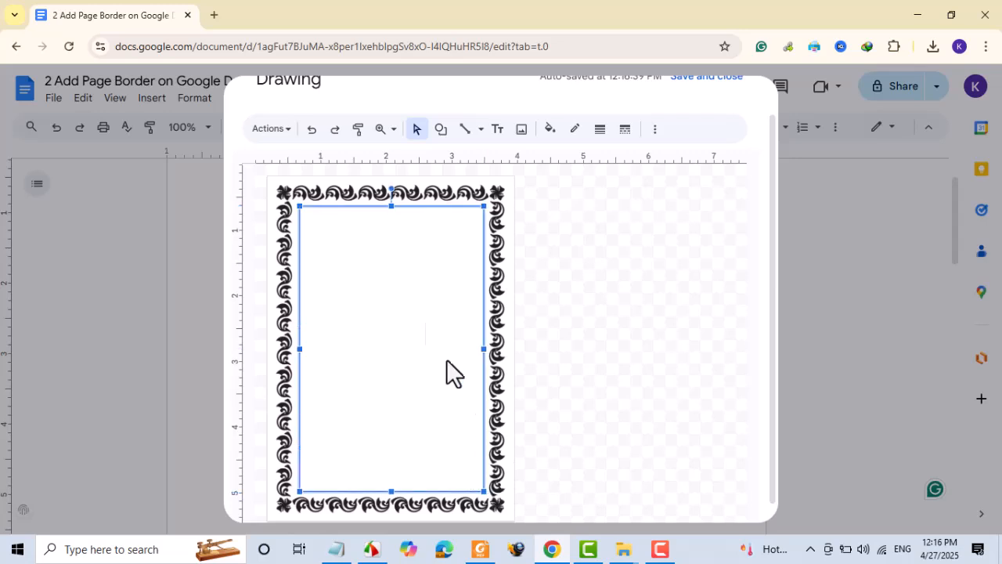
click(311, 221)
text(Here you have various table options, but we're going to concentrate on color.  When you click on color, you have the option to change the border color.  You can also change the border thickness.)
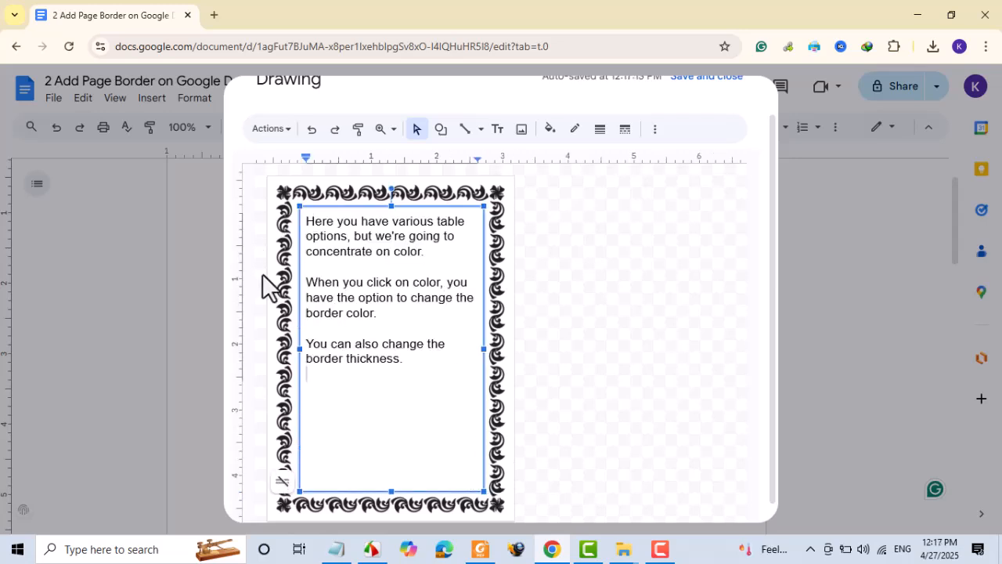
key(BackSpace)
scroll(708, 140, up, 1)
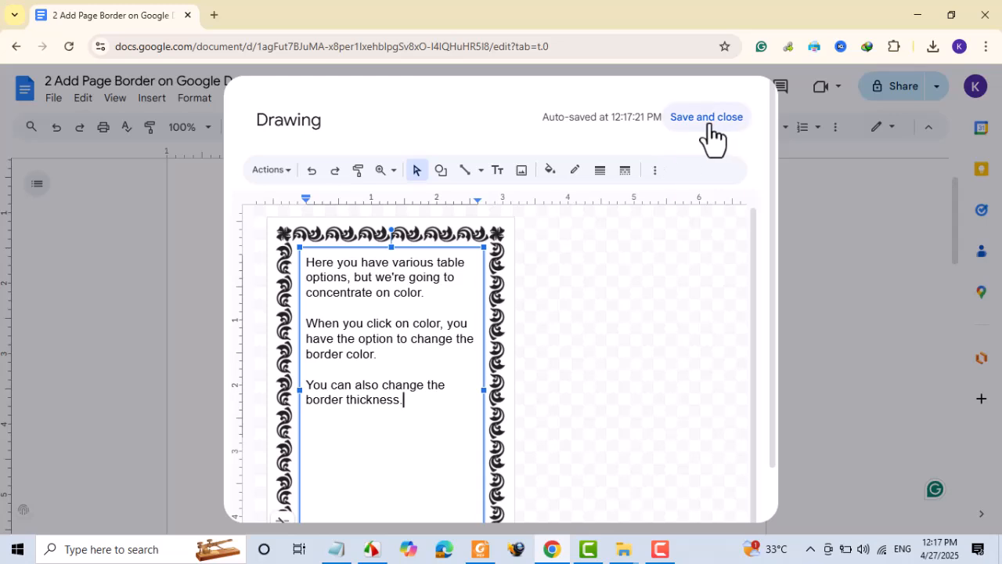
- Save the drawing into the document and resize it to 7 inches wide with aspect ratio locked
click(706, 117)
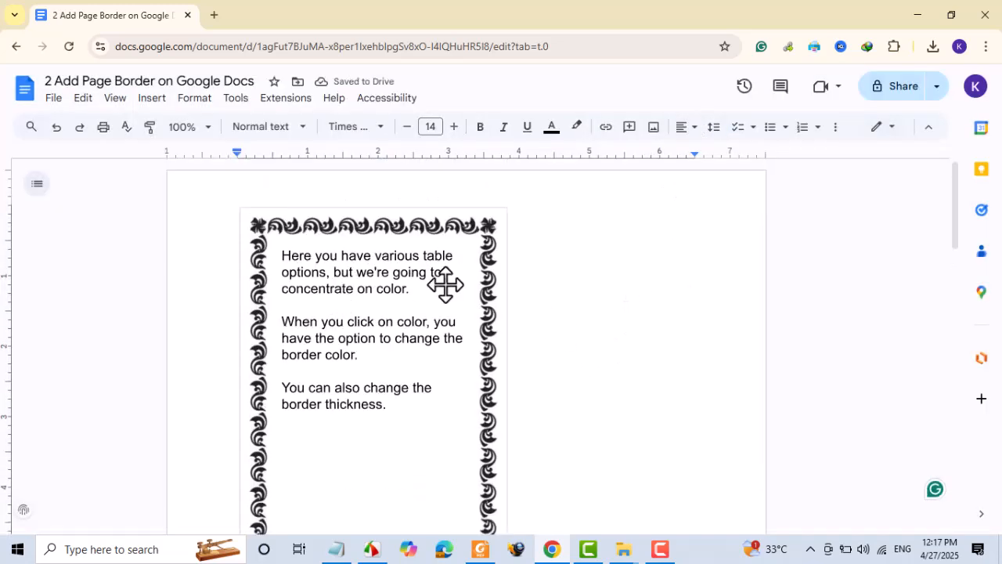
click(407, 287)
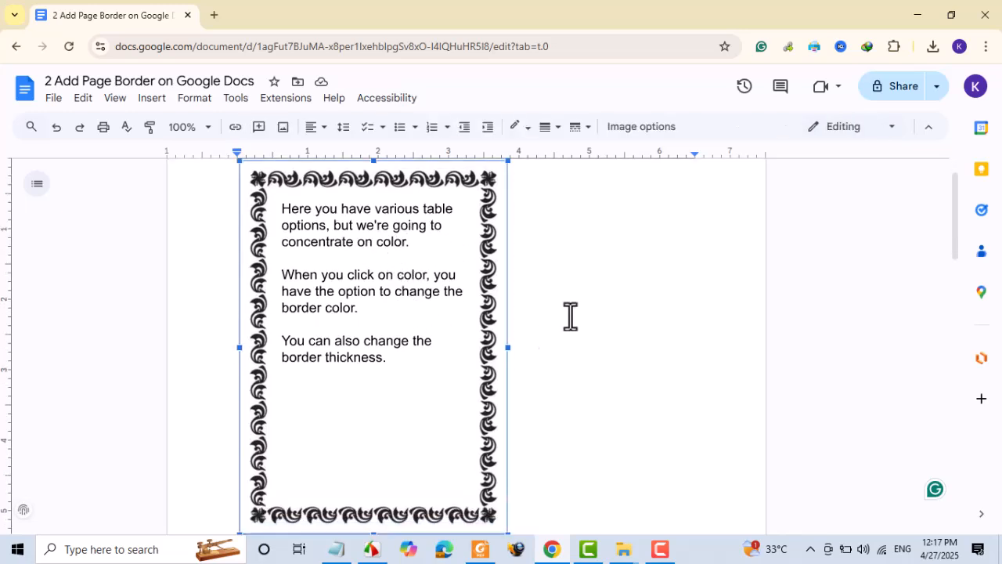
click(660, 132)
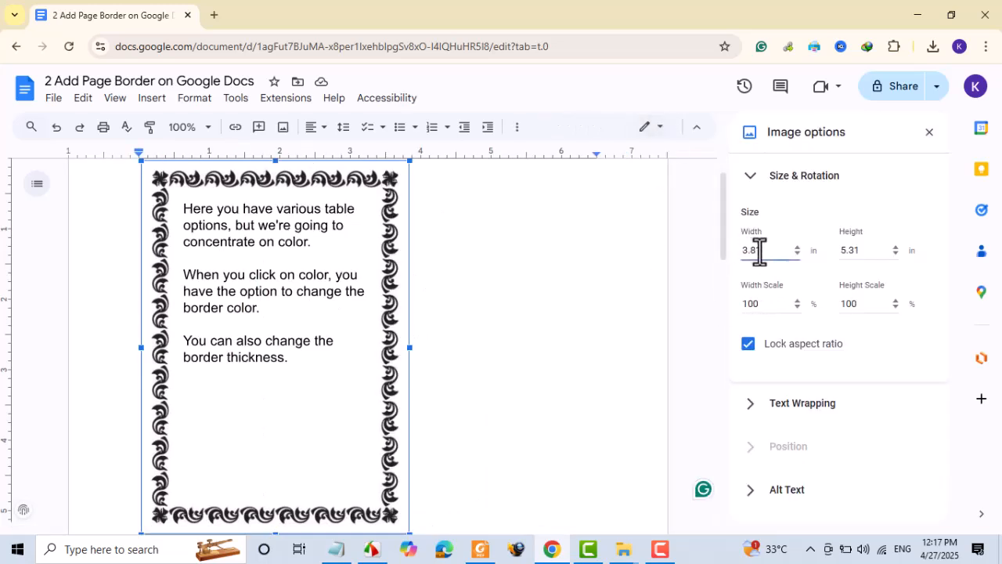
text(7)
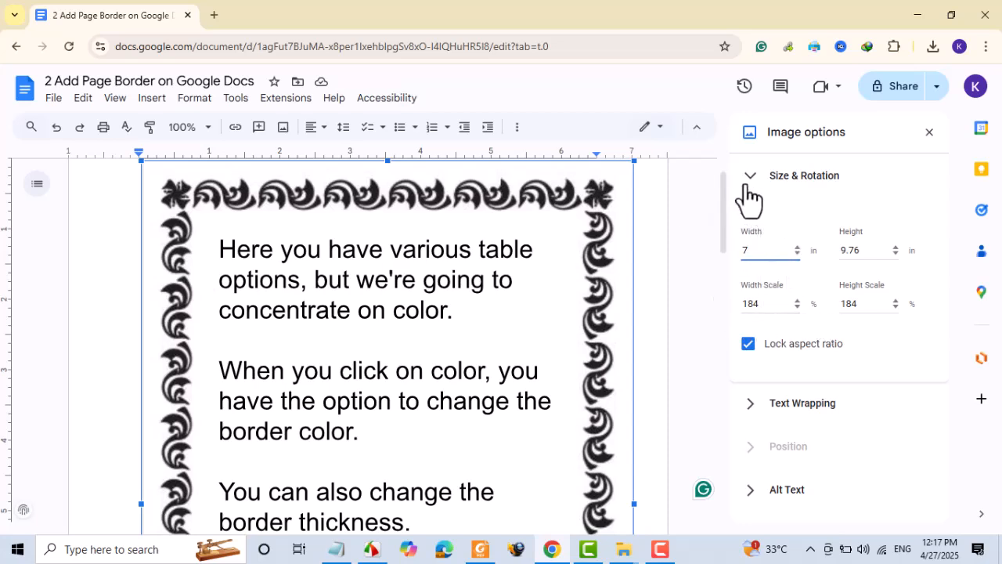
scroll(575, 308, down, 6)
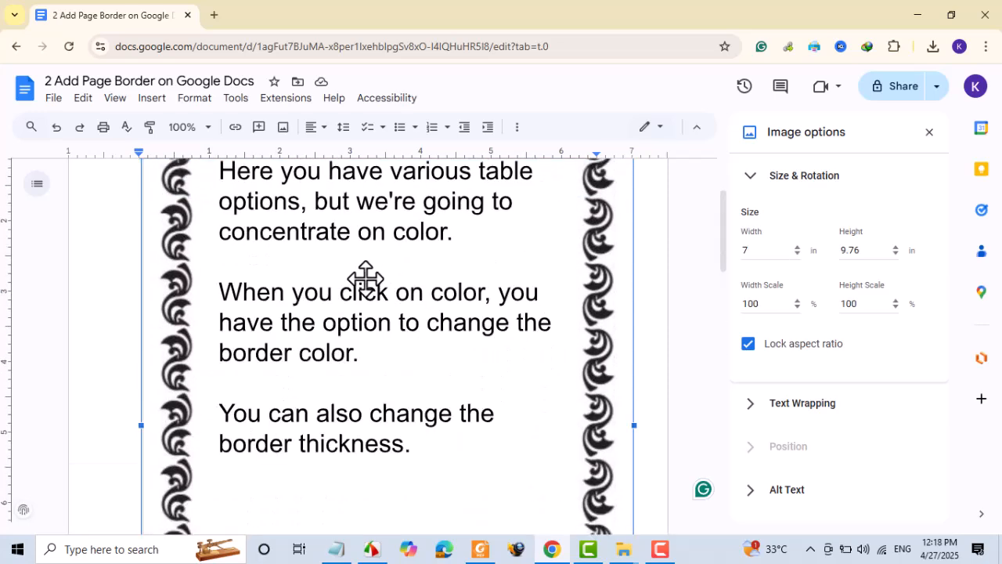
- Copy the bordered drawing and paste a duplicate onto the next page
right_click(366, 279)
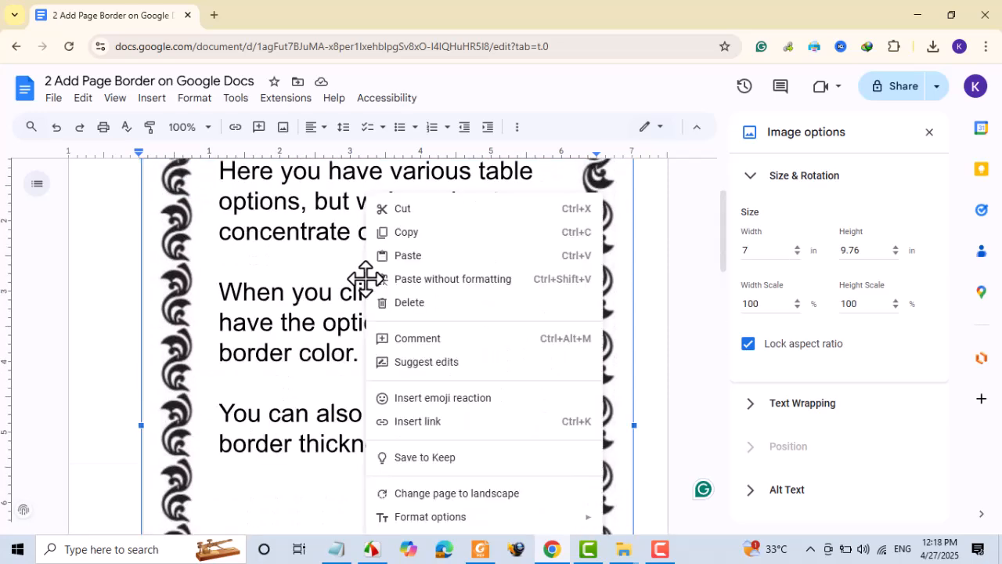
click(415, 233)
scroll(486, 335, down, 5)
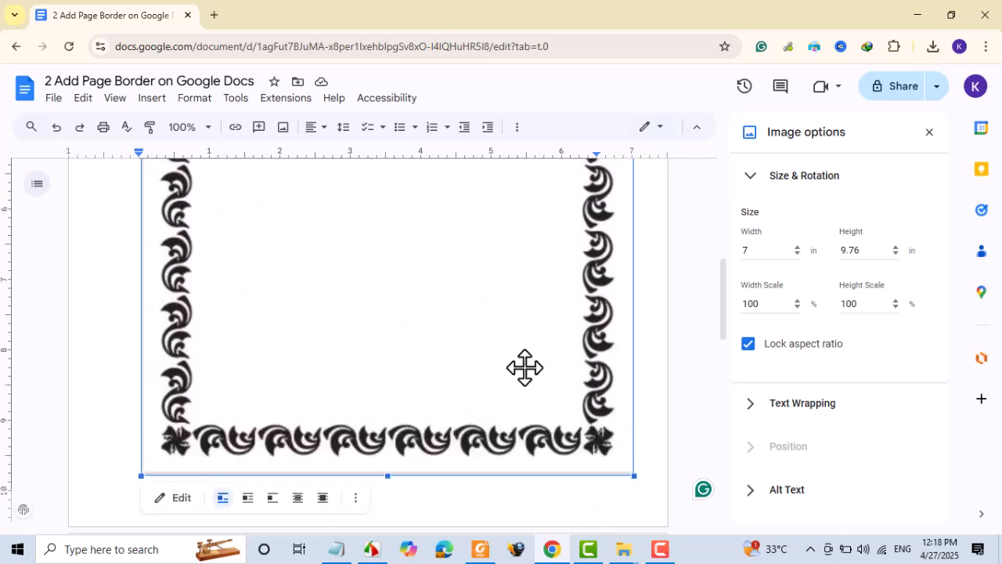
click(183, 453)
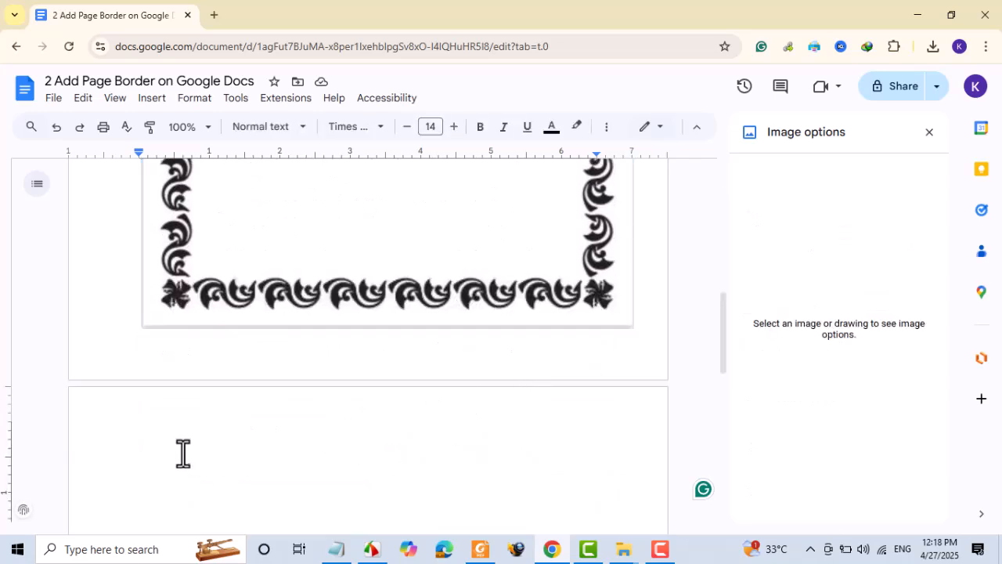
key(ctrl+v)
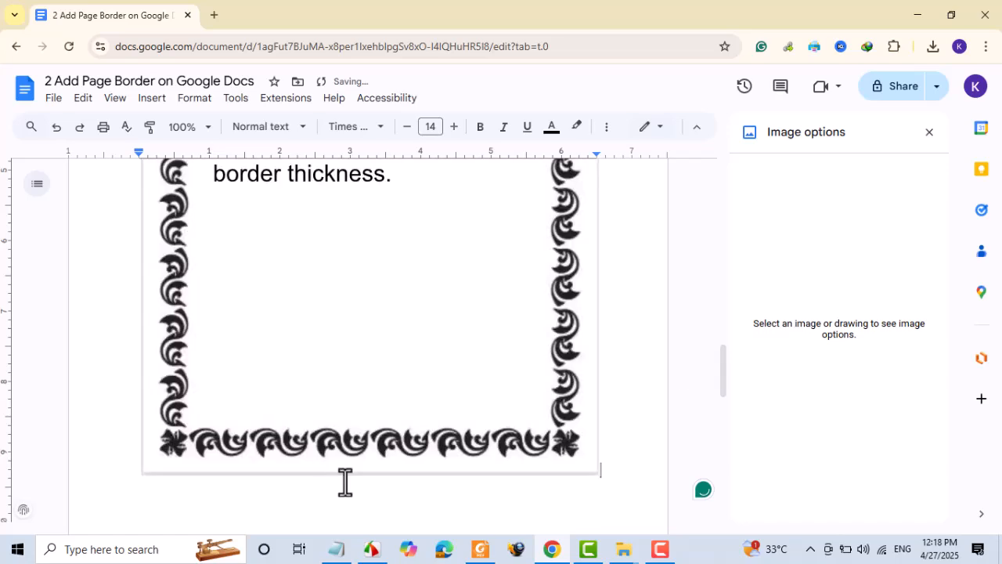
scroll(345, 481, up, 7)
scroll(345, 481, down, 5)
scroll(345, 481, up, 3)
scroll(345, 482, down, 4)
scroll(346, 481, up, 5)
scroll(345, 482, down, 2)
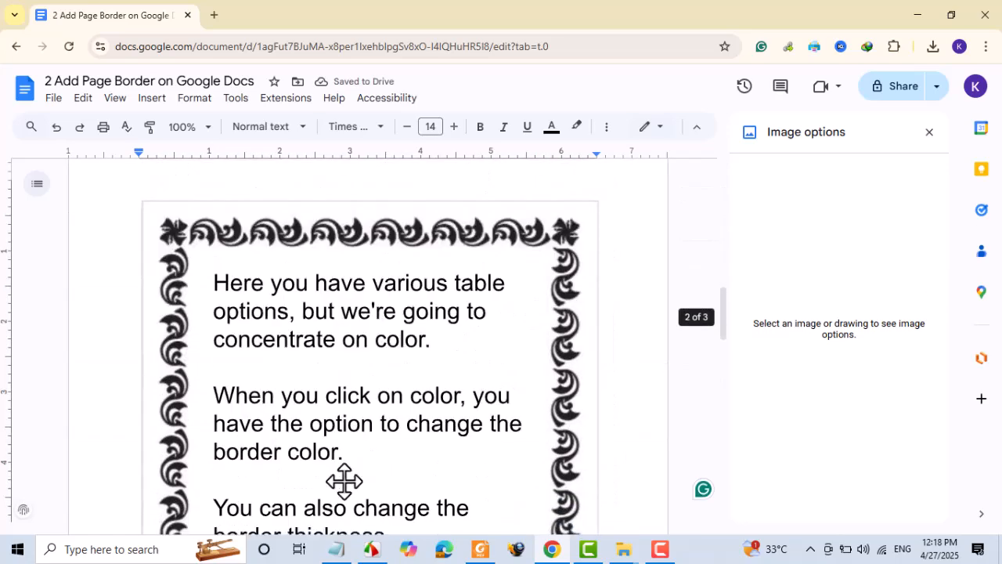
- Add the line 'Next, add the text button.' to the drawing's text box and save it
double_click(303, 324)
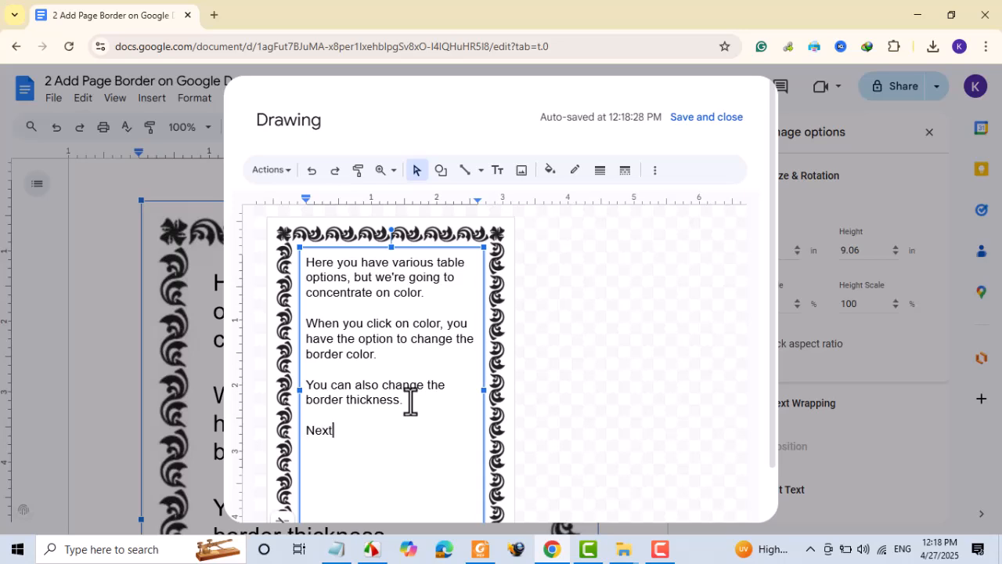
text(d the text button.)
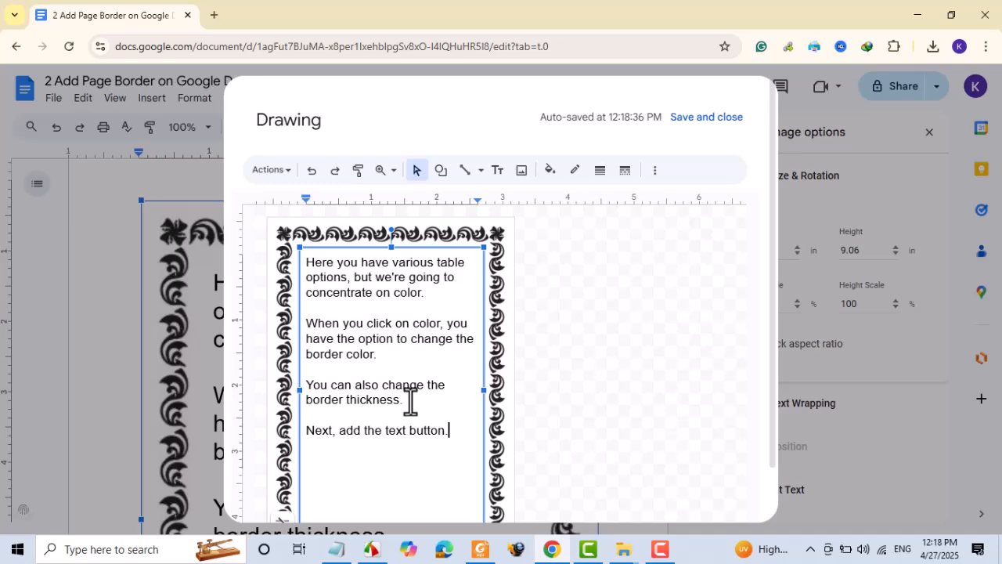
click(701, 125)
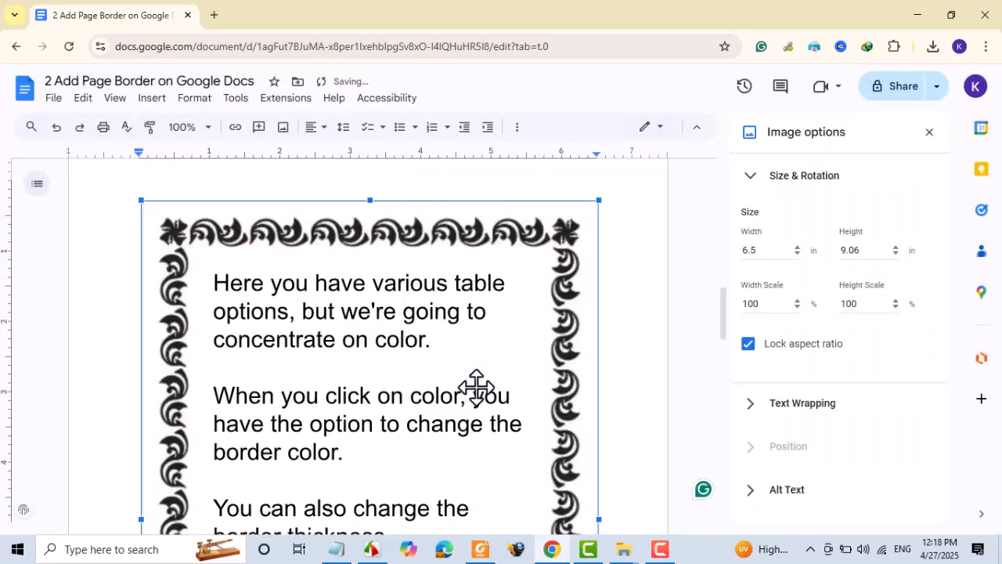
scroll(474, 385, down, 3)
scroll(465, 378, down, 5)
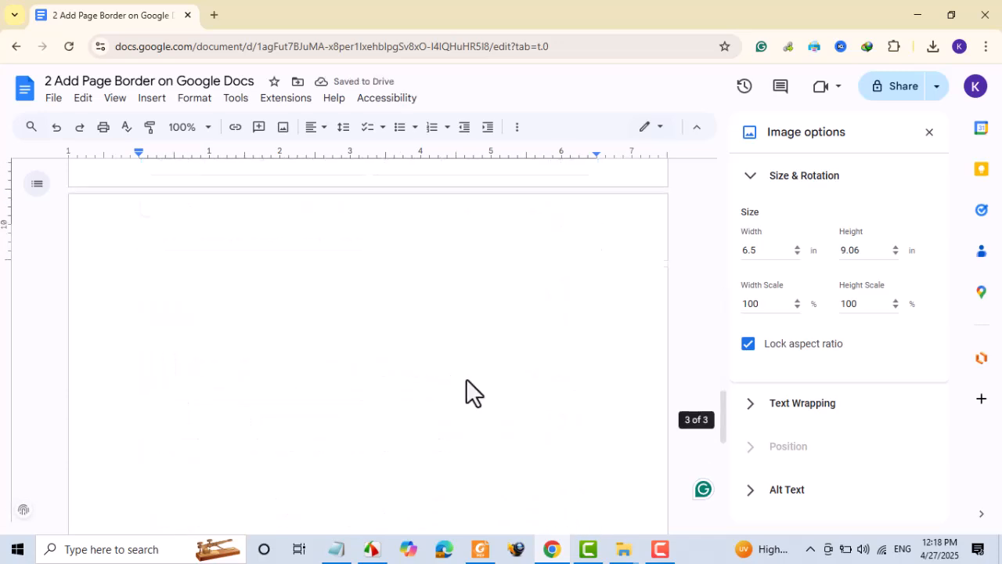
scroll(465, 378, up, 5)
scroll(466, 378, down, 5)
scroll(465, 378, up, 5)
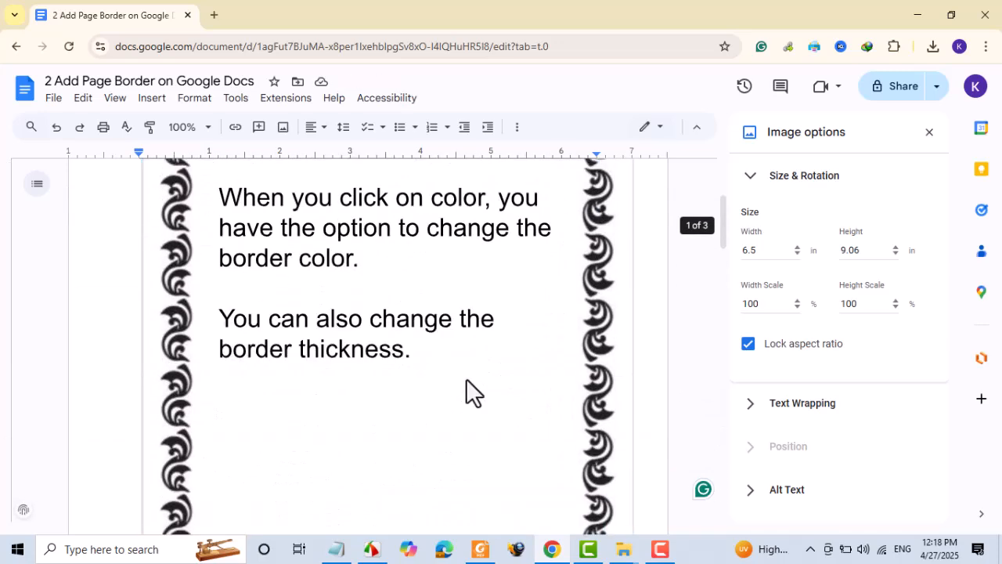
scroll(465, 378, up, 2)
scroll(466, 378, down, 5)
scroll(465, 378, up, 5)
scroll(466, 378, down, 6)
scroll(466, 379, down, 2)
scroll(466, 378, up, 4)
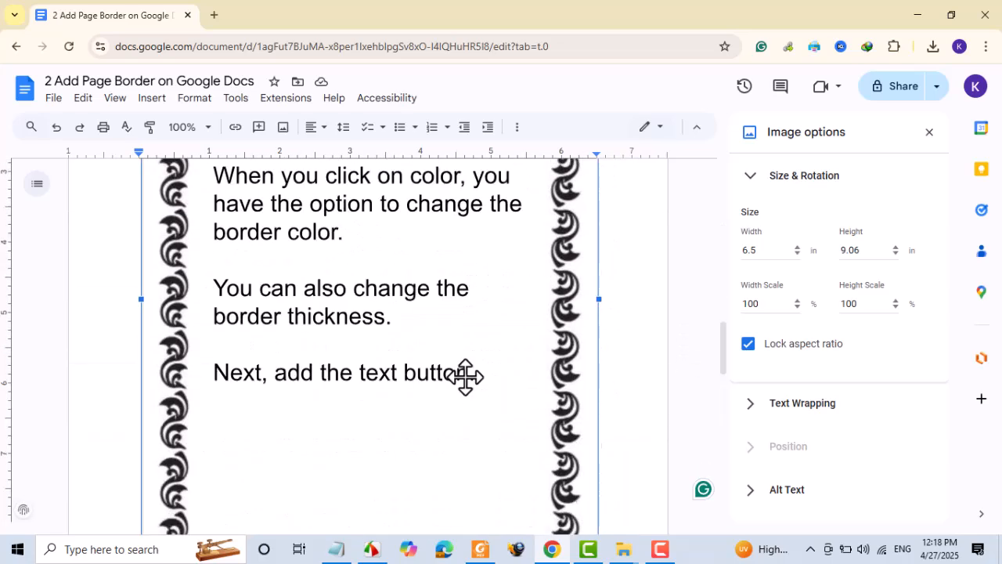